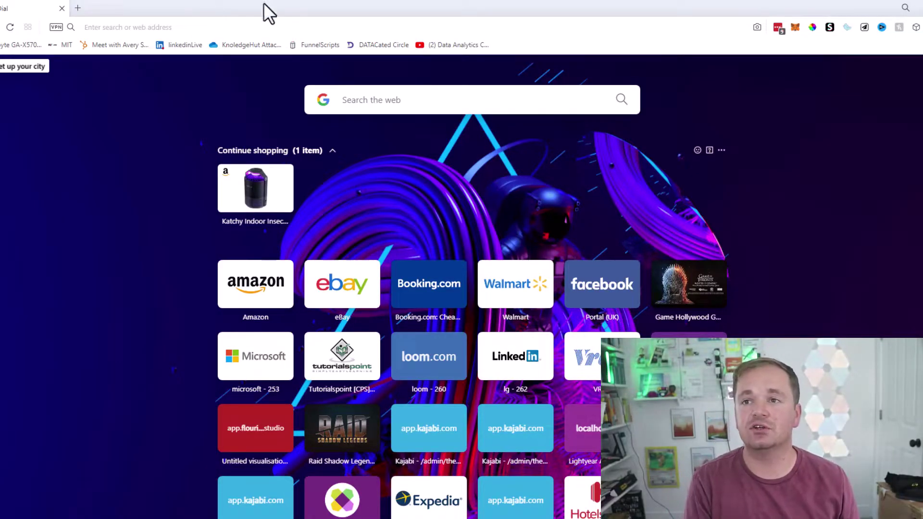
Load the Flourish website from the browser address bar
left_click(250, 27)
type("flourish.studio")
key("Return")
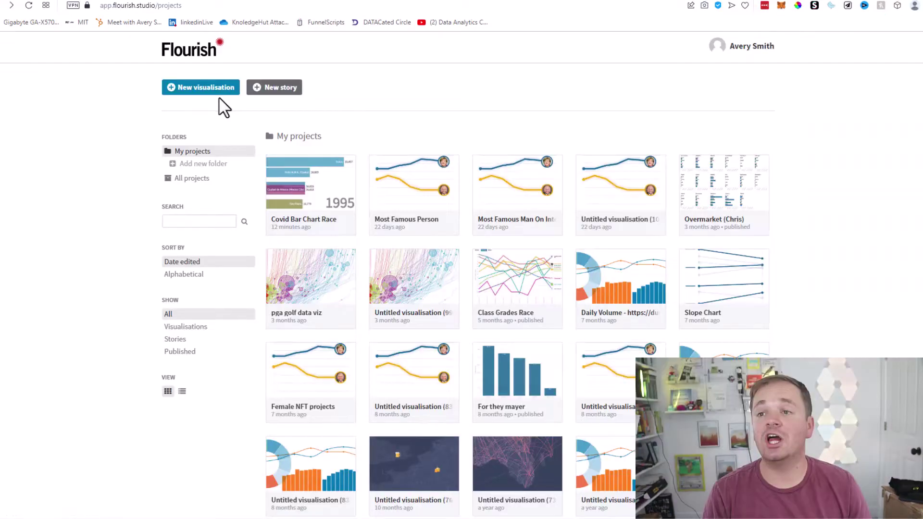
Start a new visualisation and search the template gallery for 'race' templates
left_click(212, 90)
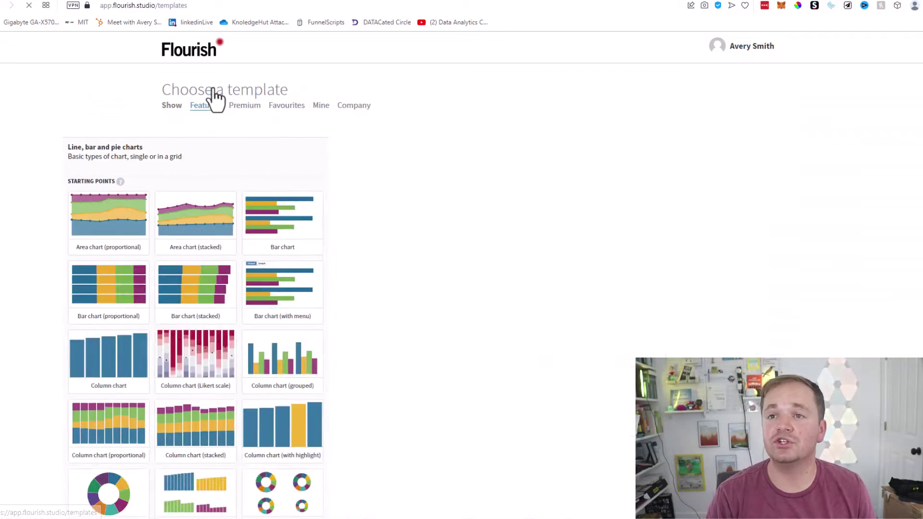
key("ctrl+f")
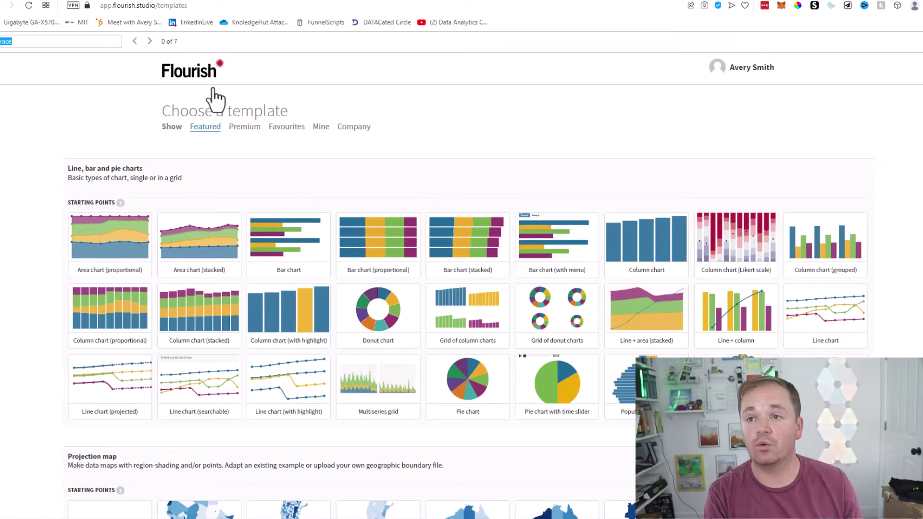
key("Return")
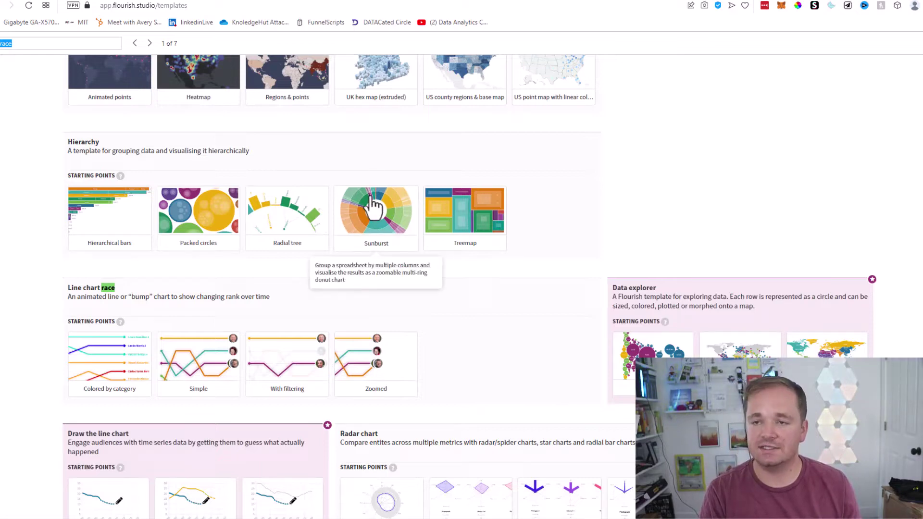
key("Return")
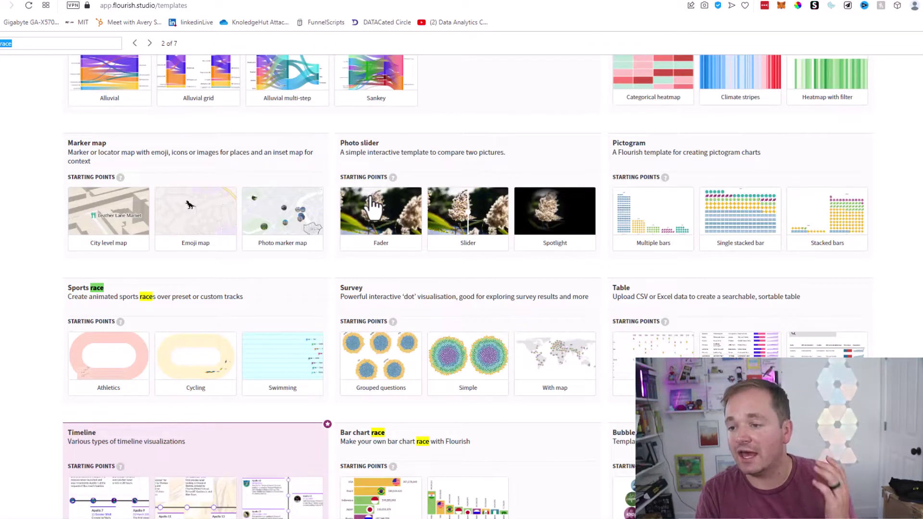
Review the Bar chart race sample data, highlighting country names Afghanistan–Algeria and the year columns from 1960
scroll(412, 212, "down", 4)
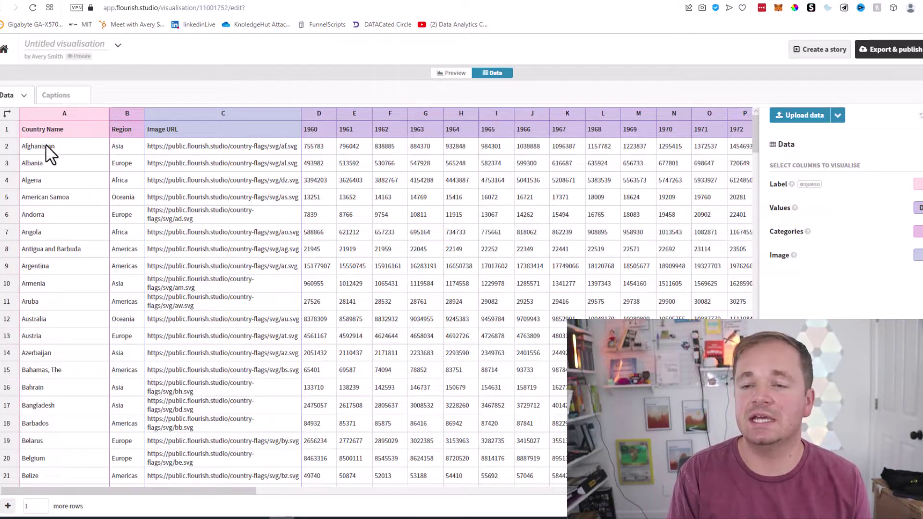
left_click_drag(57, 149, 60, 182)
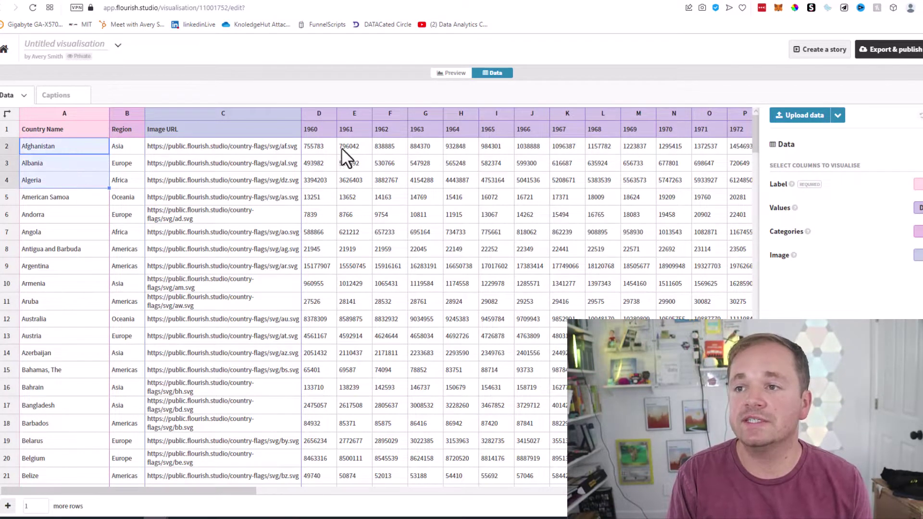
left_click_drag(320, 130, 564, 121)
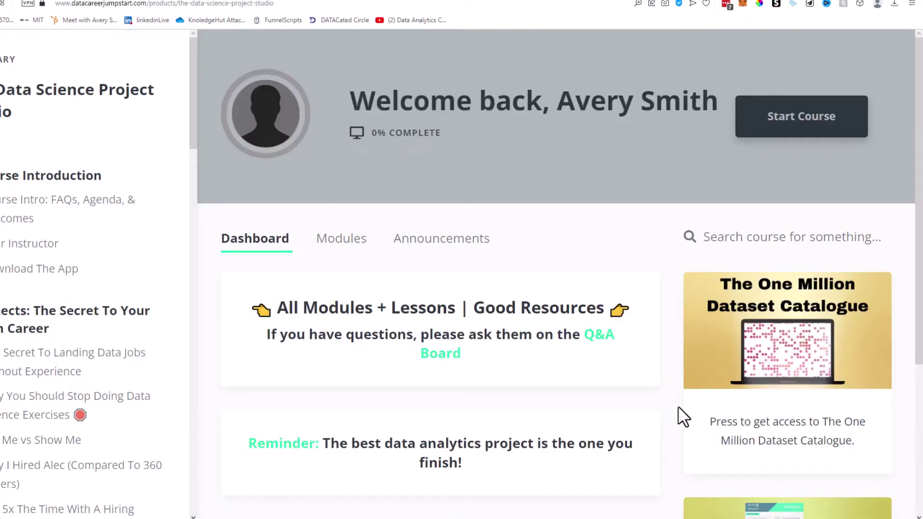
Open the One Million Dataset Catalogue lesson and scroll through its government data set lists
left_click(739, 404)
scroll(620, 289, "down", 12)
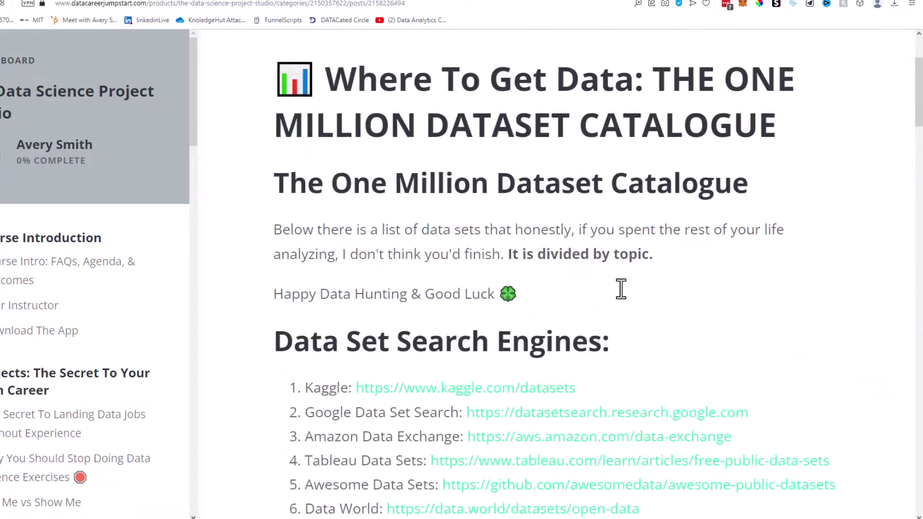
scroll(621, 288, "down", 15)
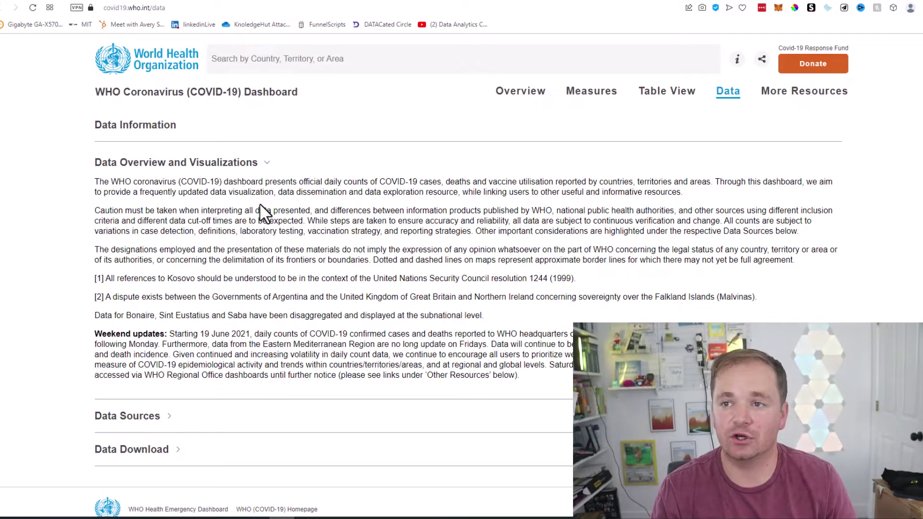
Expand Data Download on the WHO Data page and scroll through the CSV field tables
scroll(257, 211, "down", 1)
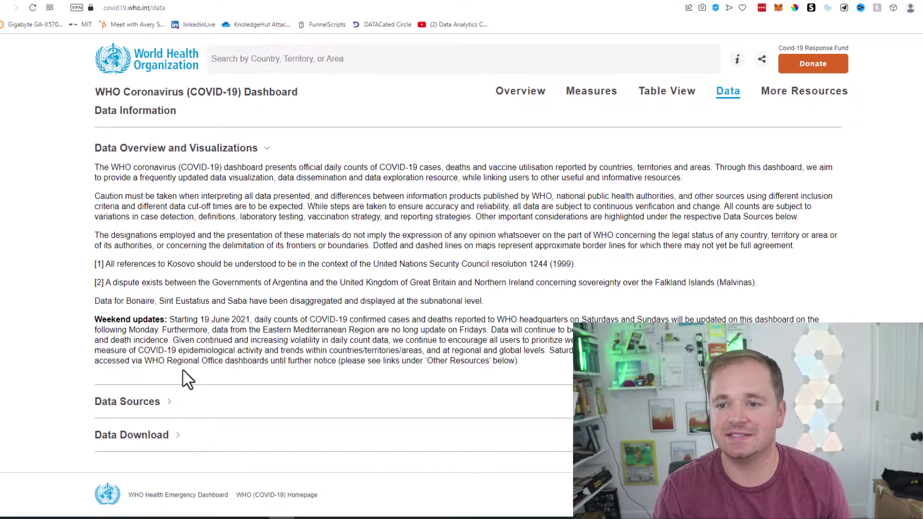
left_click(147, 435)
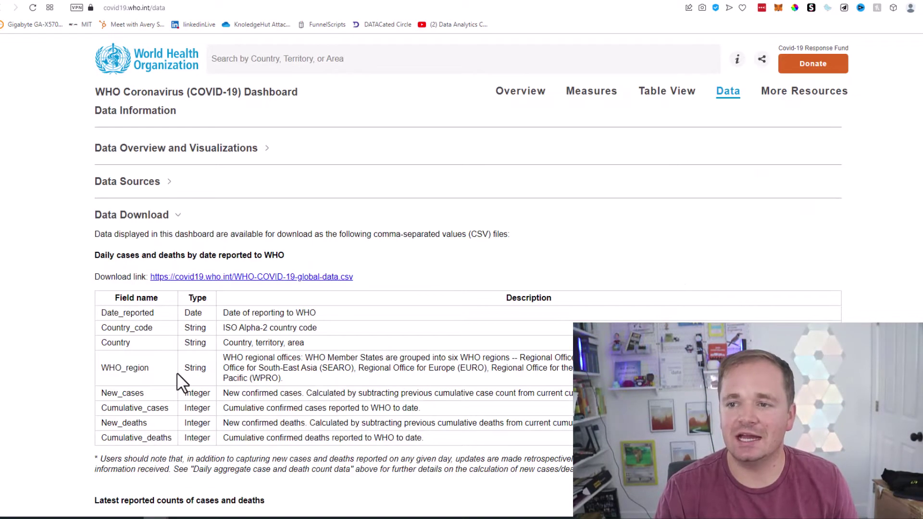
scroll(179, 380, "down", 20)
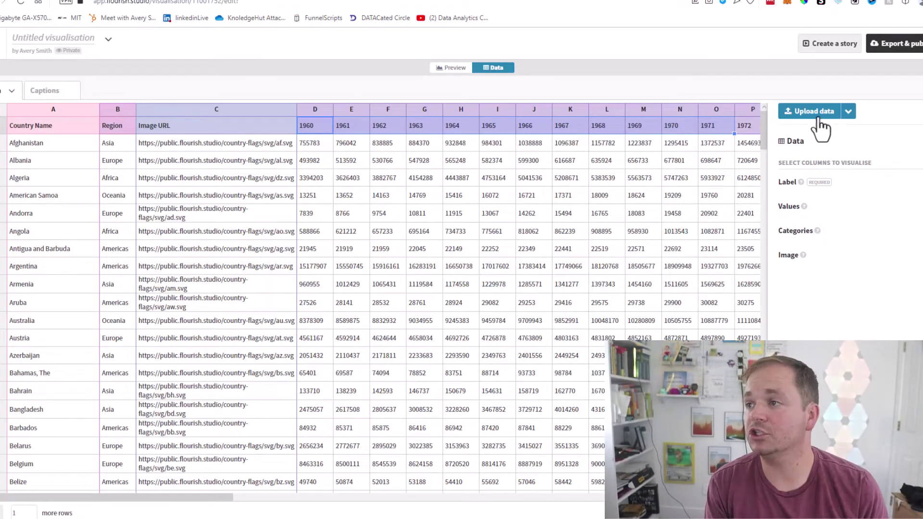
Upload the cleaned CSV file and replace the sheet's sample data with it
left_click(820, 120)
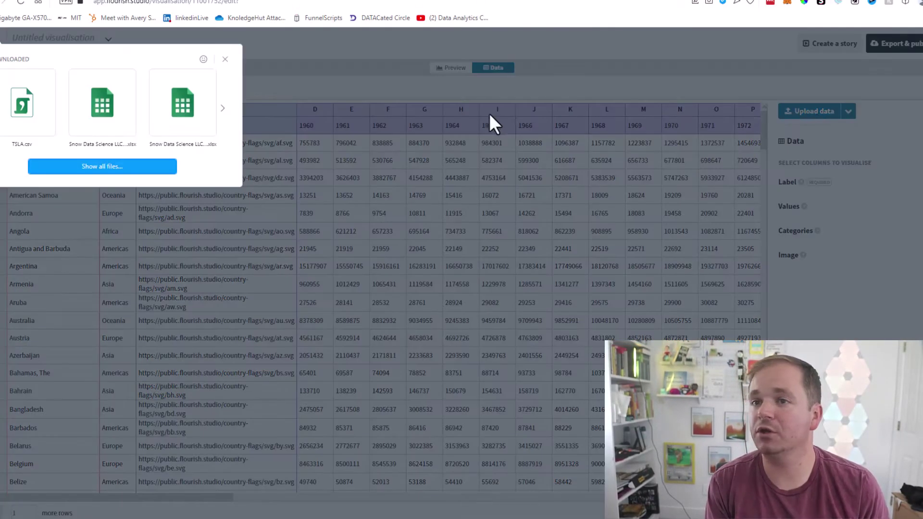
left_click(136, 168)
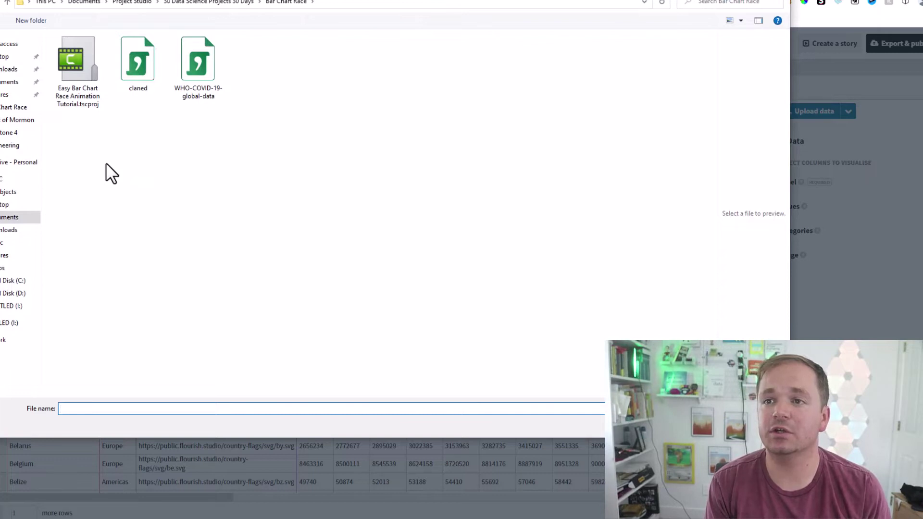
left_click(143, 94)
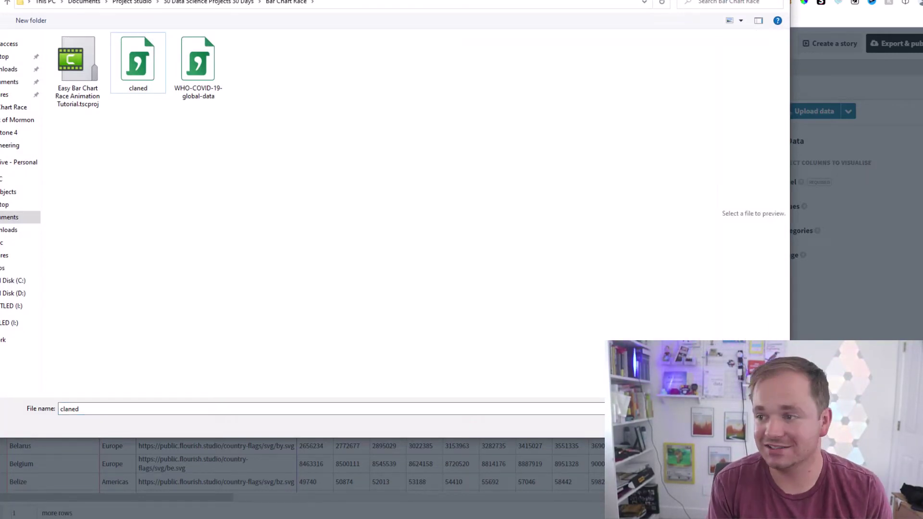
left_click(139, 97)
key("Return")
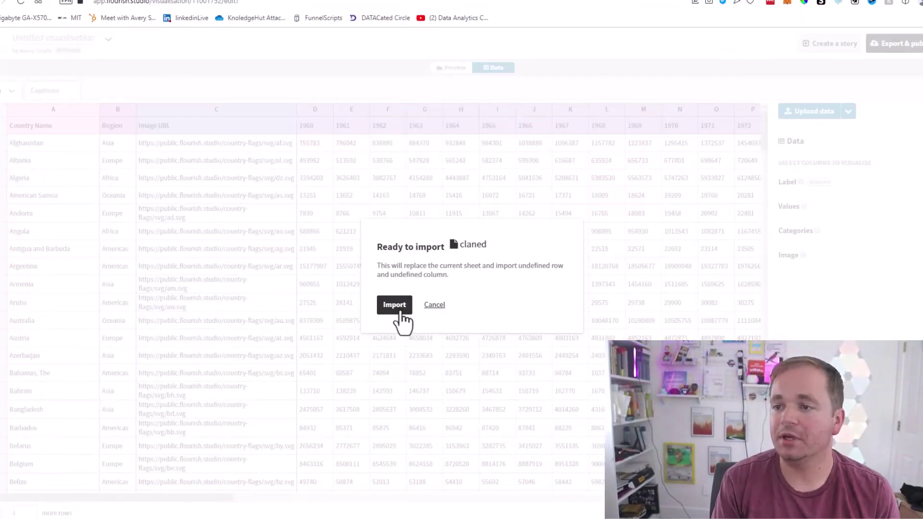
left_click(402, 319)
left_click(355, 291)
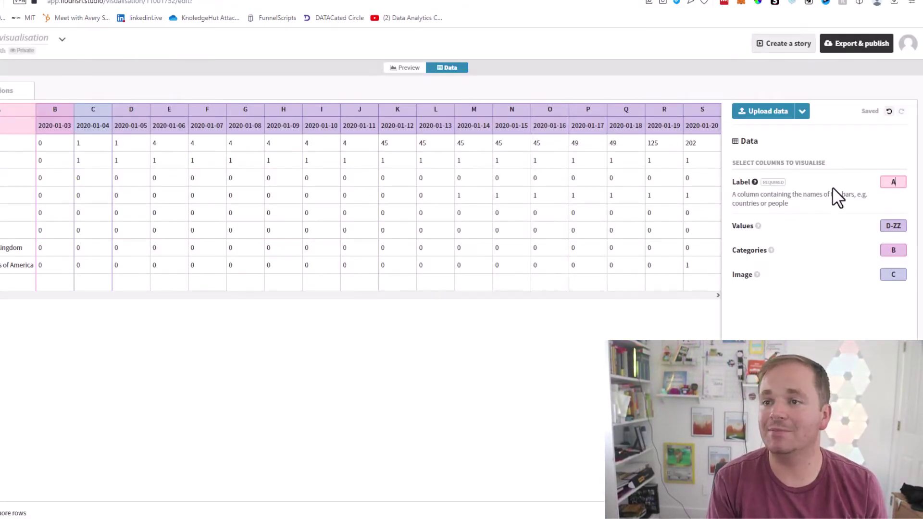
Set the Values columns to B-ZZ and the Categories column to A
left_click(893, 225)
key("BackSpace")
type("B")
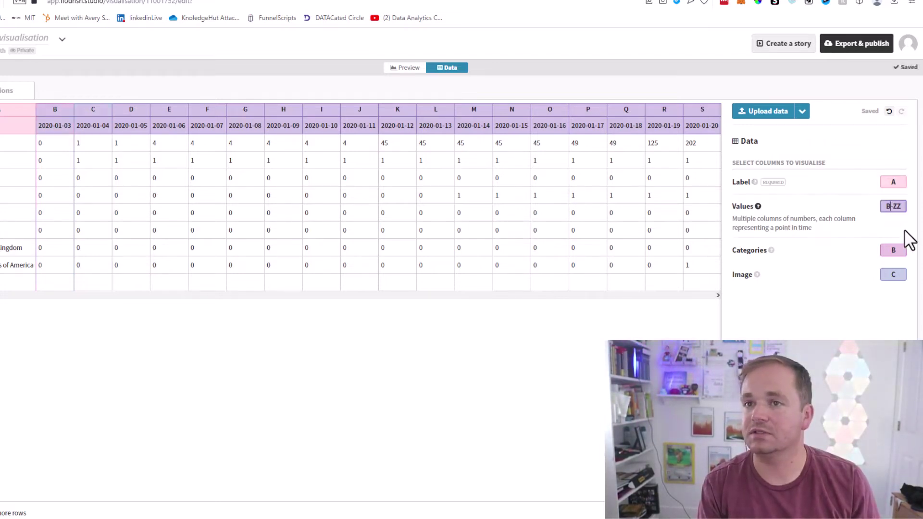
left_click(896, 249)
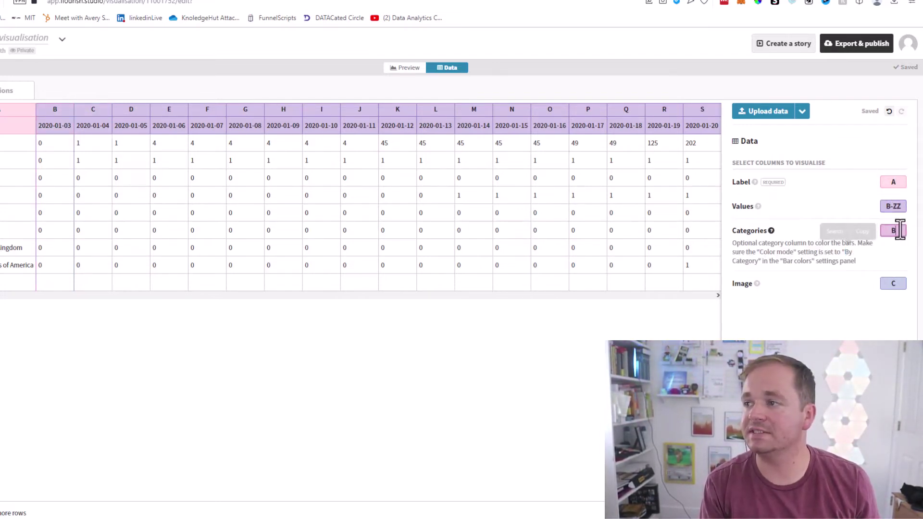
left_click(900, 230)
left_click(896, 283)
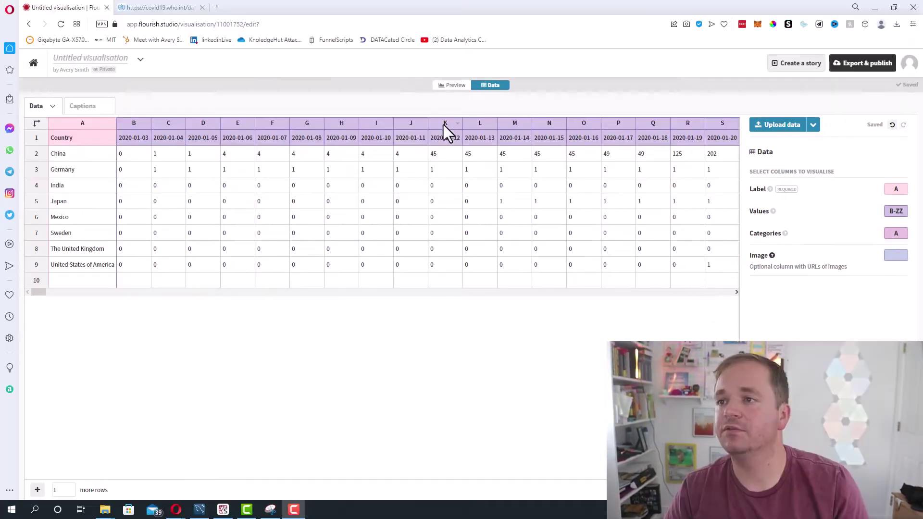
Preview the bar chart race and disable its country legend
left_click(456, 85)
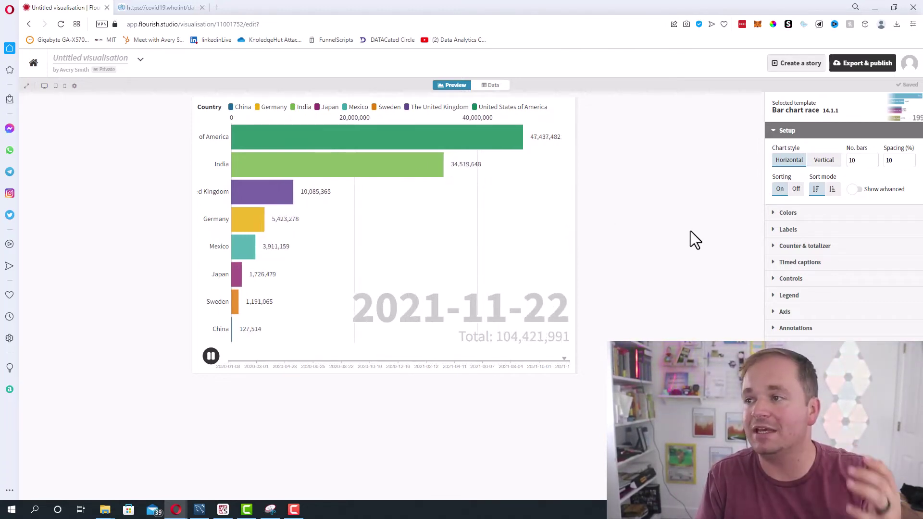
left_click(789, 295)
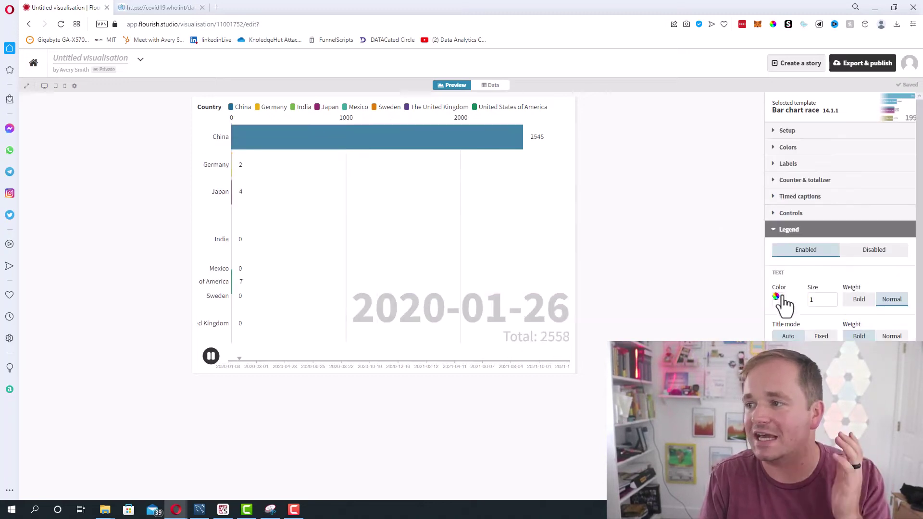
left_click(874, 256)
left_click(776, 231)
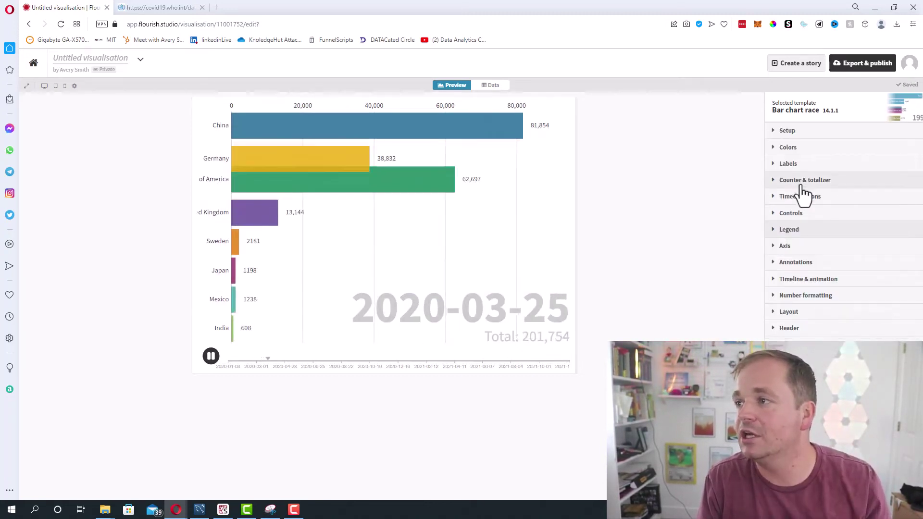
Raise the value-label spacing in the Labels settings to 9.25
left_click(782, 165)
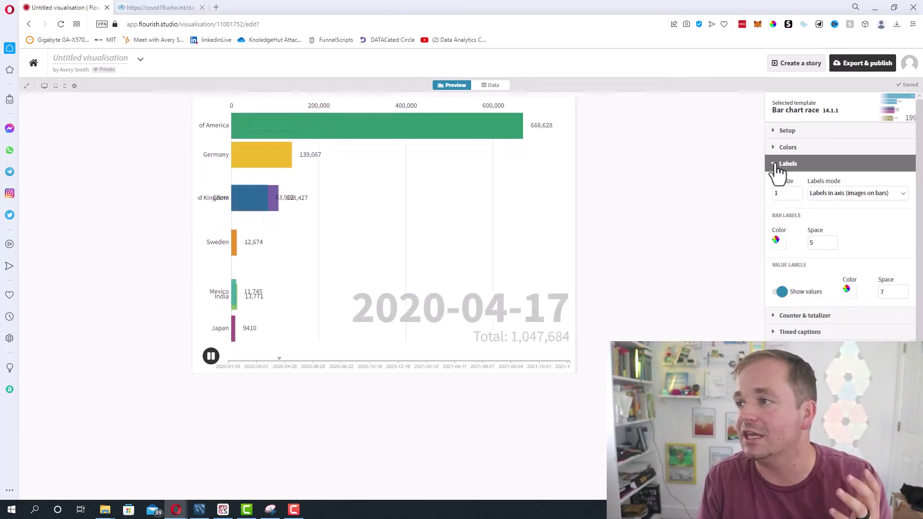
left_click(905, 289)
left_click(905, 290)
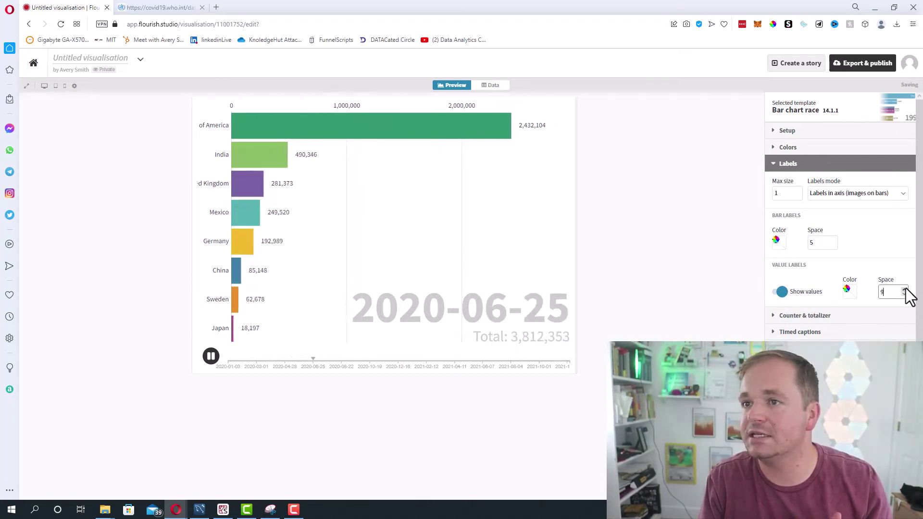
left_click(905, 289)
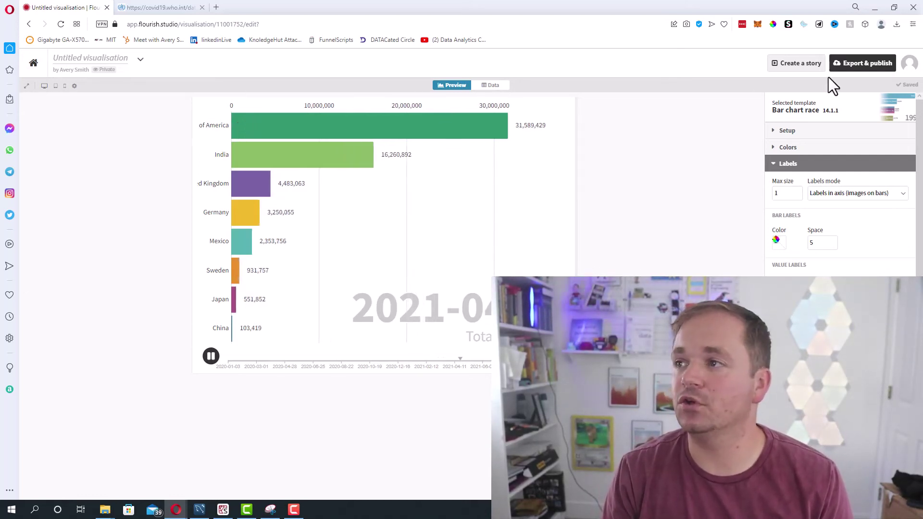
Publish the bar chart race to share and embed, view its public page, then return to the editor
left_click(857, 65)
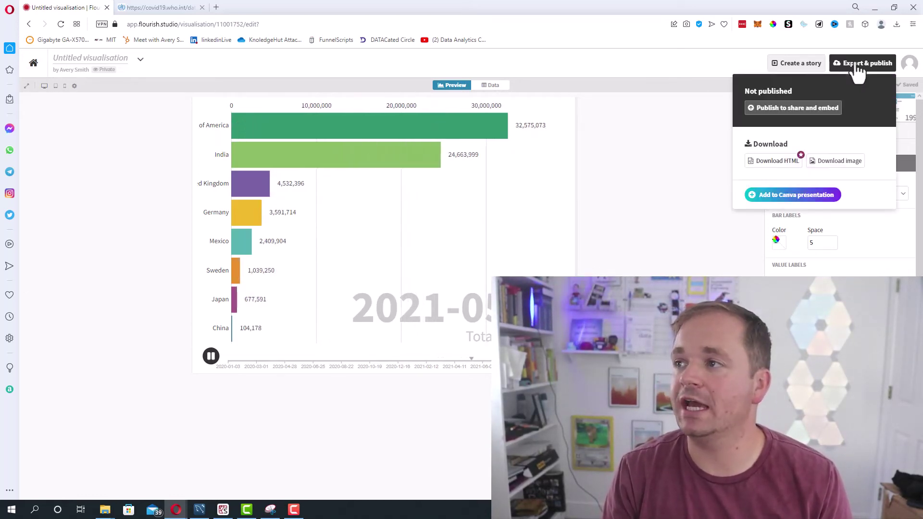
left_click(801, 117)
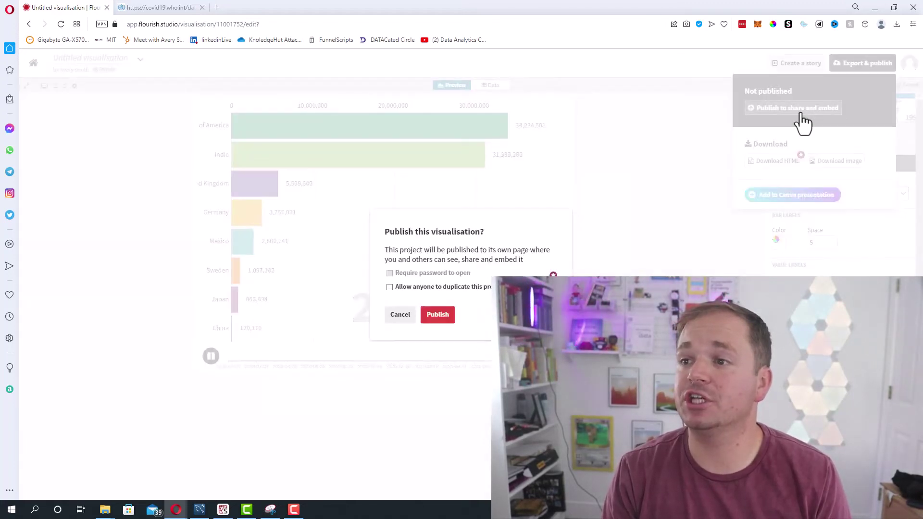
left_click(444, 315)
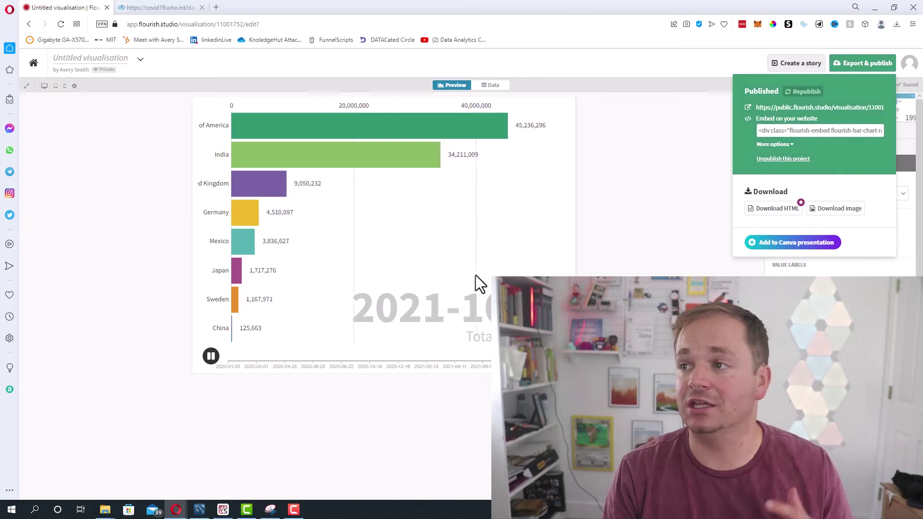
left_click(803, 109)
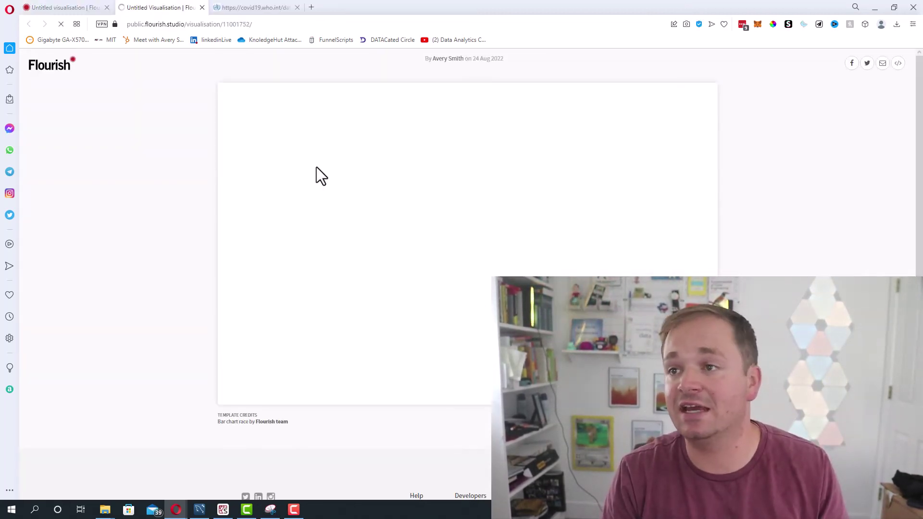
left_click(86, 6)
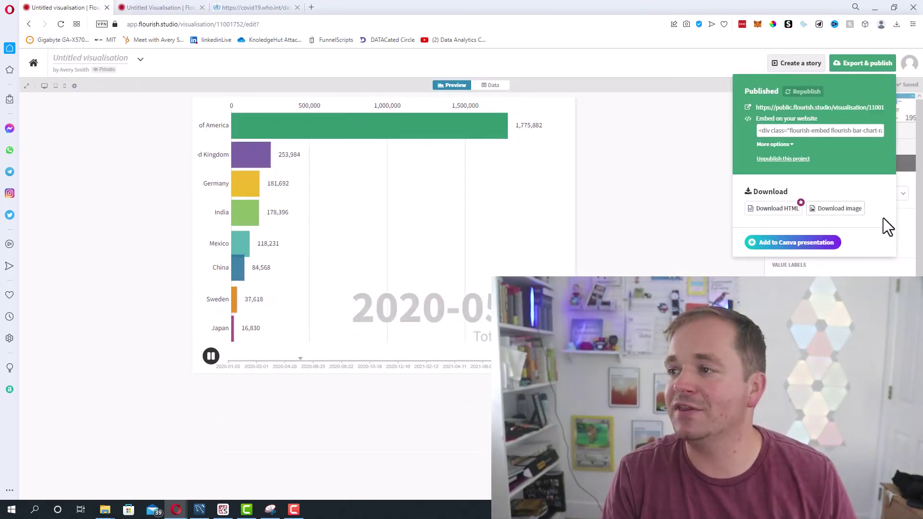